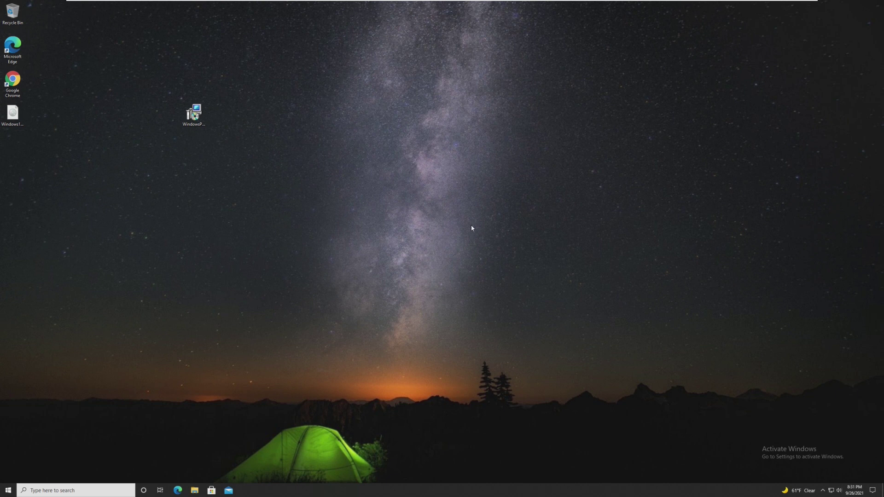
Launch the Windows PC Health Check installer from its desktop icon
{"action": "double_click", "coordinate": [203, 129]}
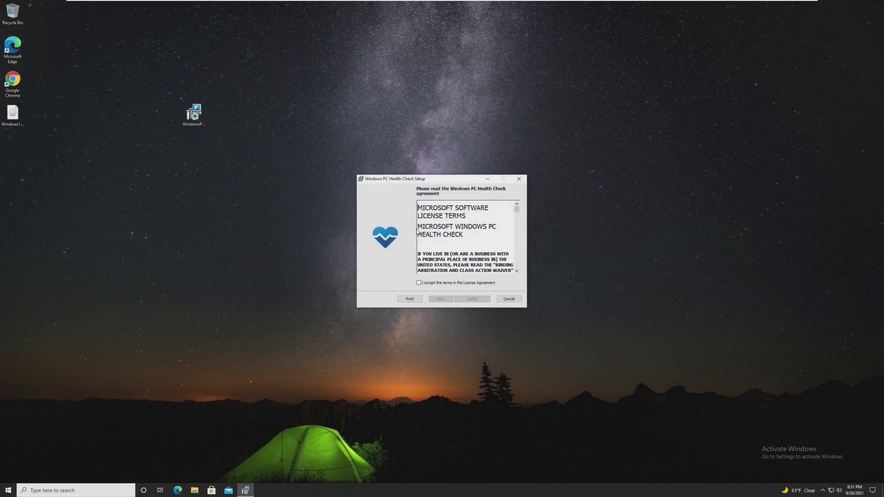
Select the PC Health Check installer icon, then clear the desktop selection
{"action": "left_click", "coordinate": [202, 121]}
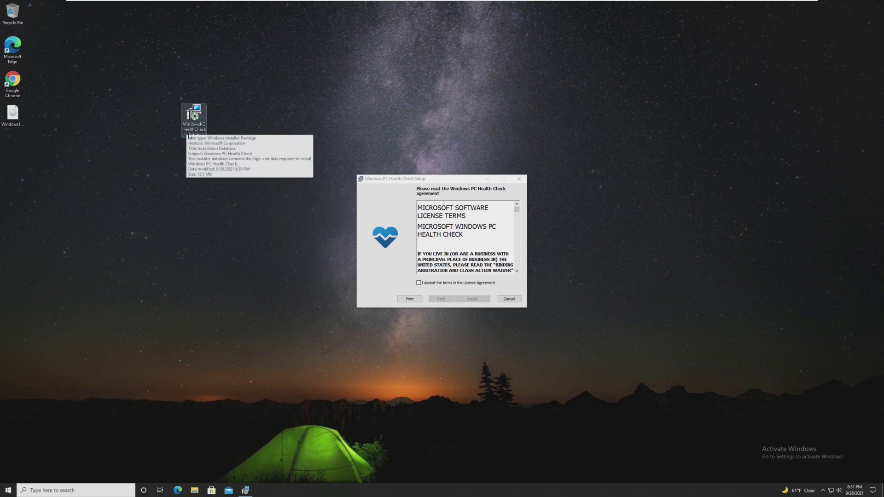
{"action": "left_click", "coordinate": [186, 228]}
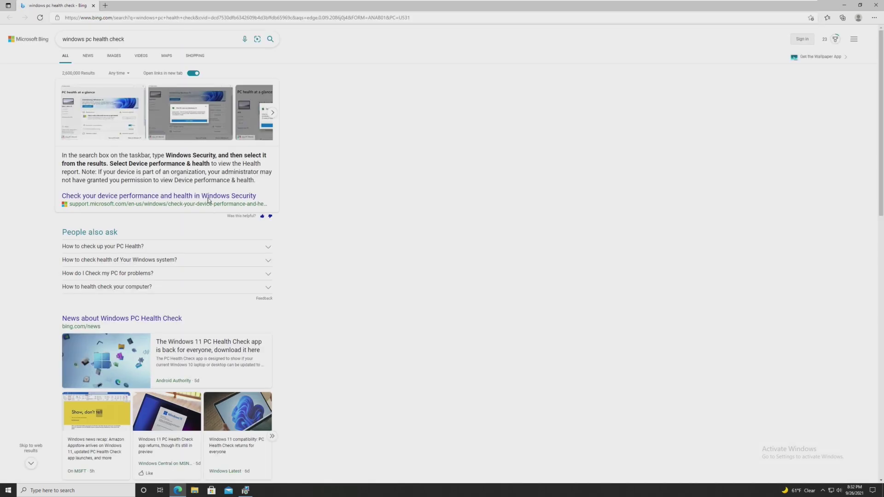
{"action": "scroll", "coordinate": [208, 200], "scroll_direction": "down", "scroll_amount": 5}
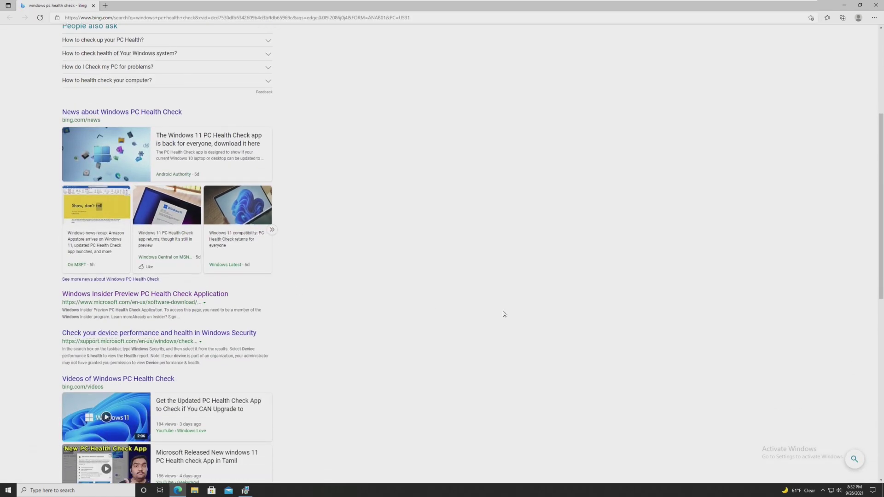
{"action": "left_click", "coordinate": [875, 5]}
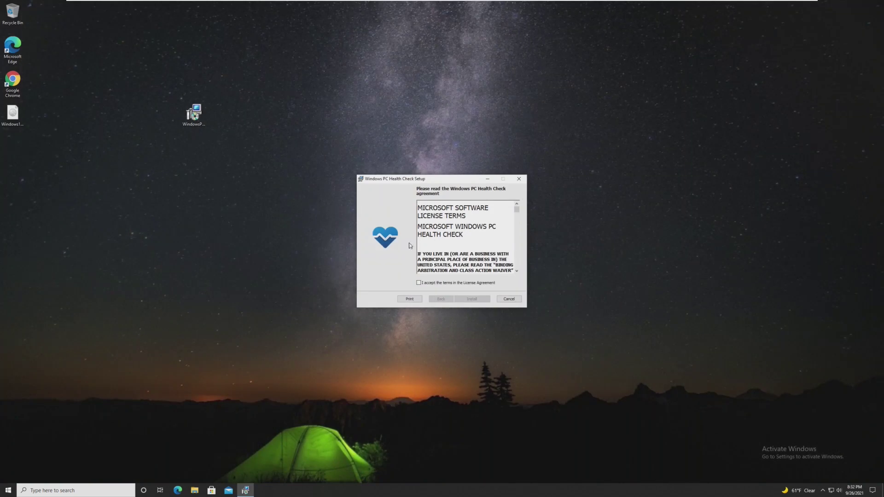
Install PC Health Check and run its Windows 11 compatibility check
{"action": "left_click", "coordinate": [471, 299]}
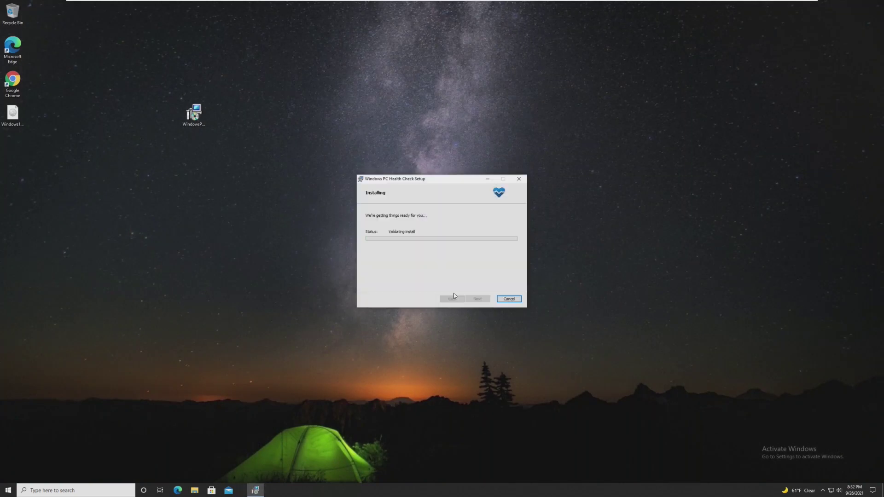
{"action": "left_click", "coordinate": [477, 299]}
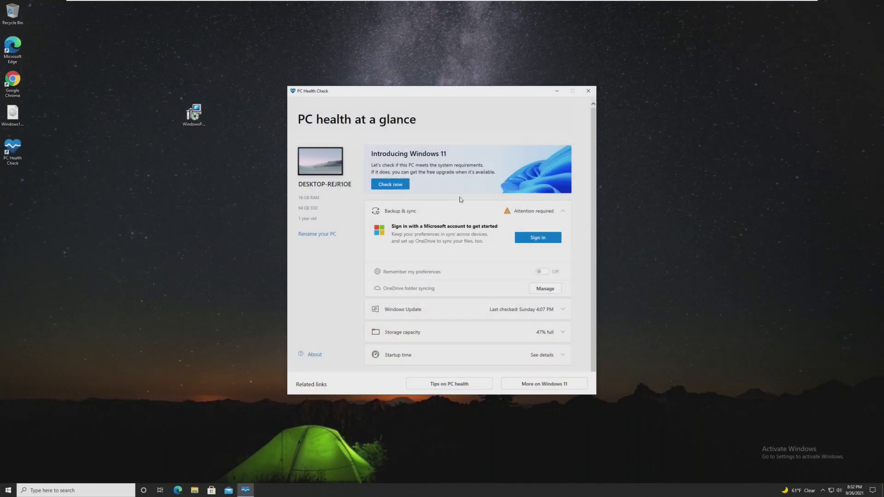
{"action": "left_click", "coordinate": [402, 186]}
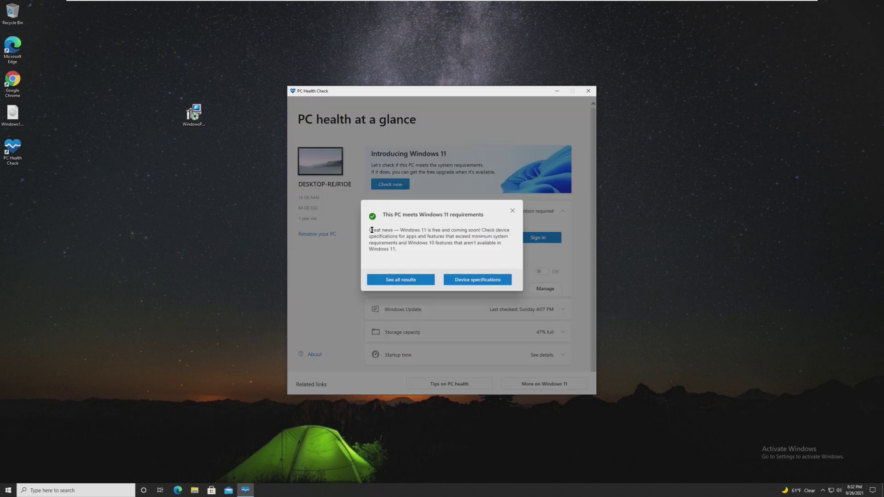
Review the full list of Windows 11 requirement results, then hide them
{"action": "left_click_drag", "start_coordinate": [372, 230], "coordinate": [438, 247]}
{"action": "left_click", "coordinate": [454, 256]}
{"action": "left_click", "coordinate": [403, 276]}
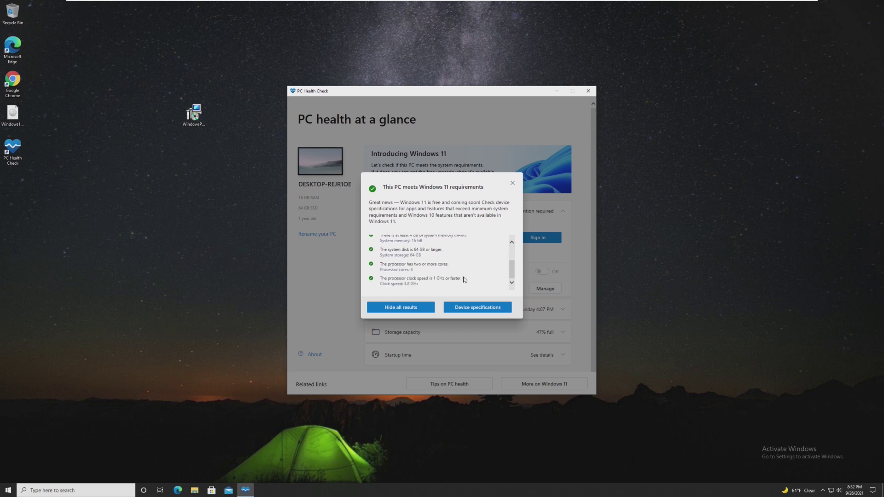
{"action": "left_click_drag", "start_coordinate": [474, 267], "coordinate": [399, 248]}
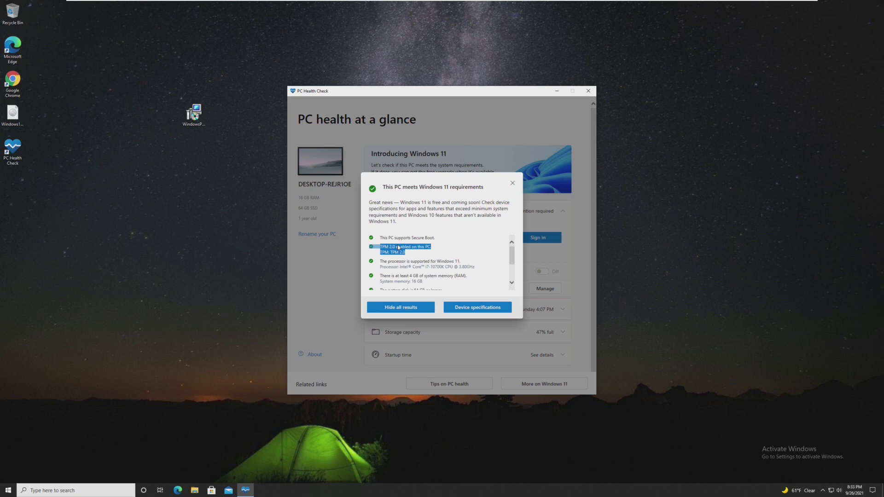
{"action": "scroll", "coordinate": [485, 251], "scroll_direction": "down", "scroll_amount": 1}
{"action": "scroll", "coordinate": [486, 251], "scroll_direction": "up", "scroll_amount": 1}
{"action": "left_click", "coordinate": [420, 308]}
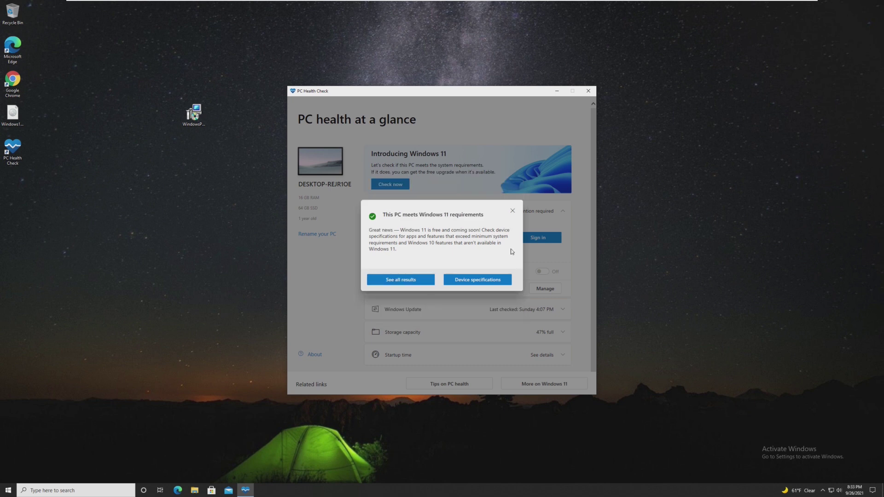
Close PC Health Check and run a Windows Update check from Update & Security
{"action": "left_click", "coordinate": [587, 91]}
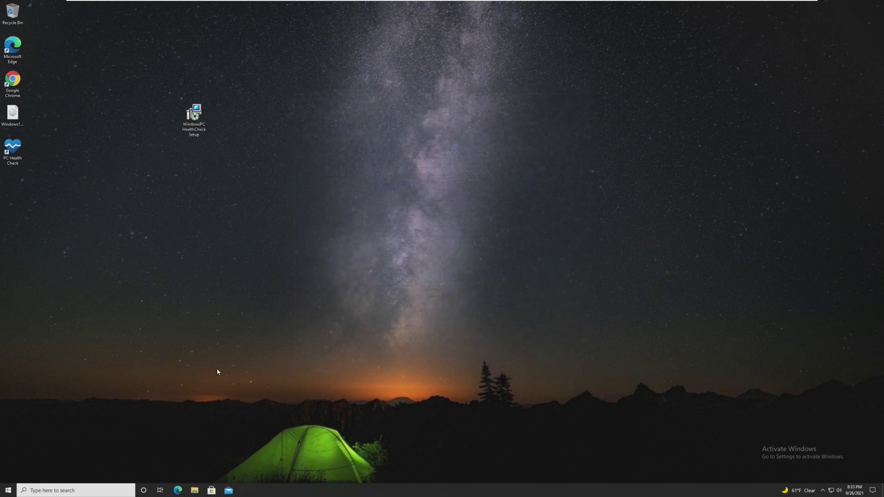
{"action": "key", "text": "super+i"}
{"action": "left_click", "coordinate": [290, 287]}
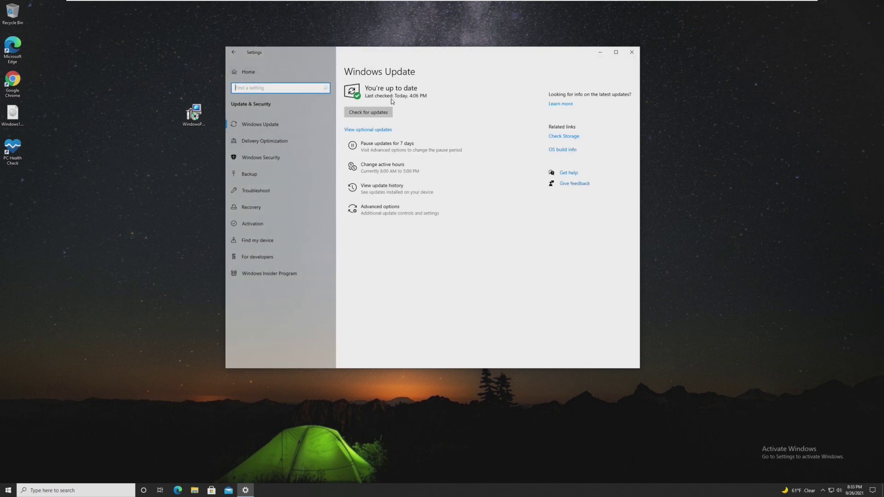
{"action": "left_click", "coordinate": [378, 112]}
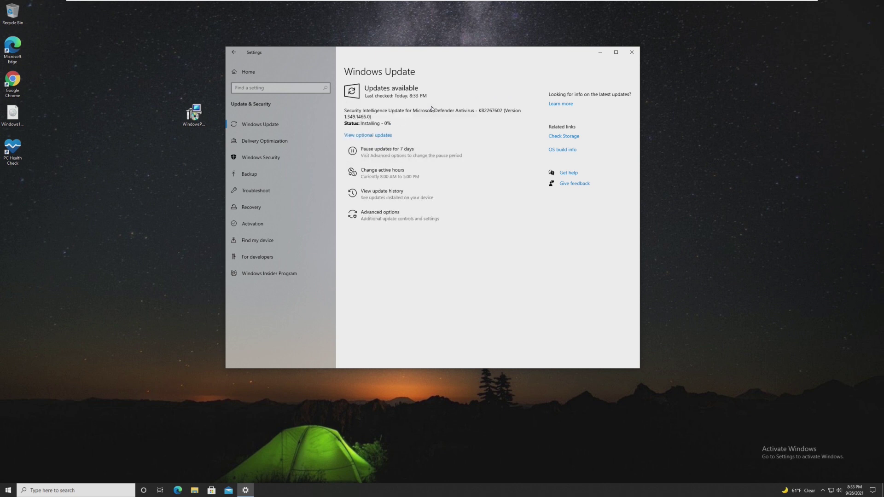
View the Windows Insider Program page, then close Settings
{"action": "left_click", "coordinate": [280, 271]}
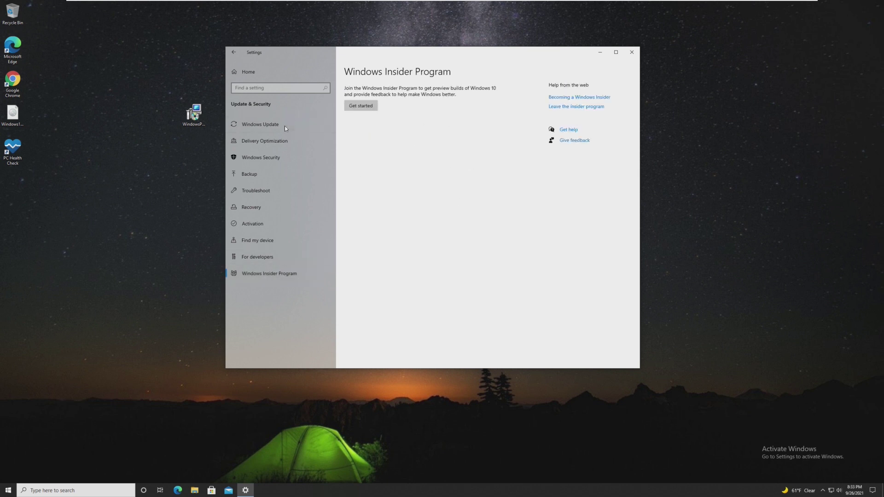
{"action": "key", "text": "alt+Left"}
{"action": "left_click", "coordinate": [631, 54]}
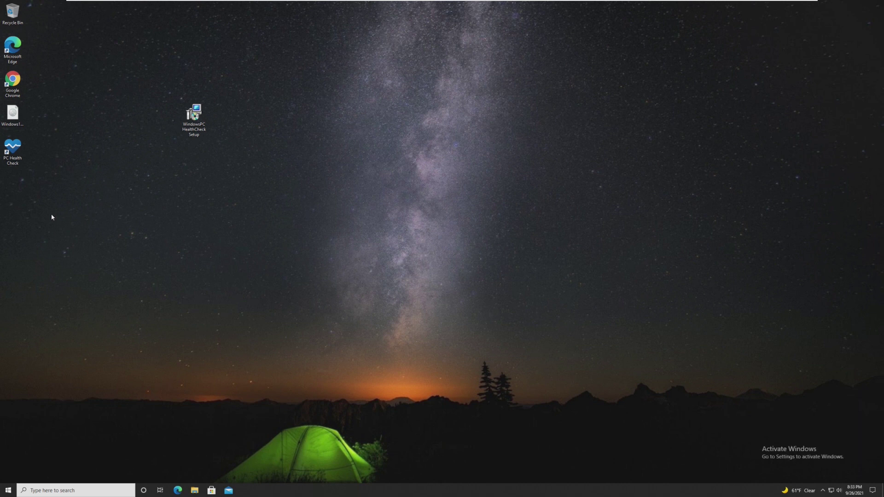
Mount the Windows 11 ISO as DVD Drive (E:) and run its setup program
{"action": "double_click", "coordinate": [13, 114]}
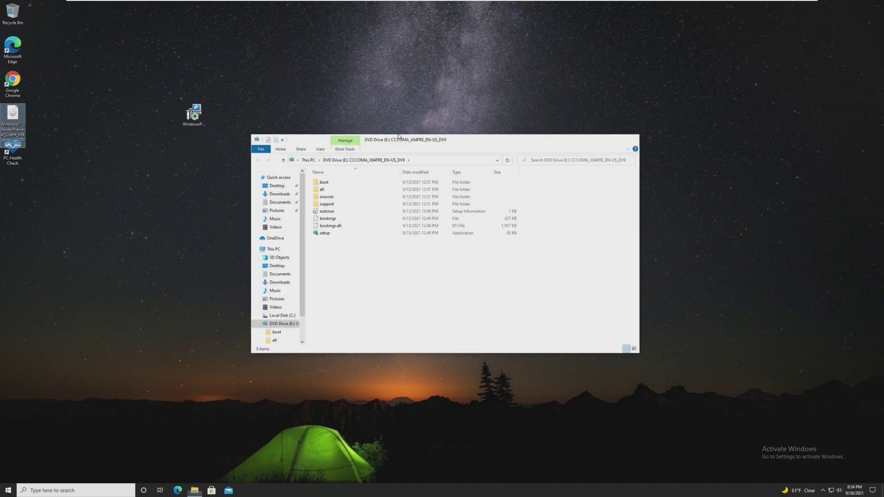
{"action": "left_click", "coordinate": [631, 140]}
{"action": "left_click_drag", "start_coordinate": [13, 115], "coordinate": [435, 217]}
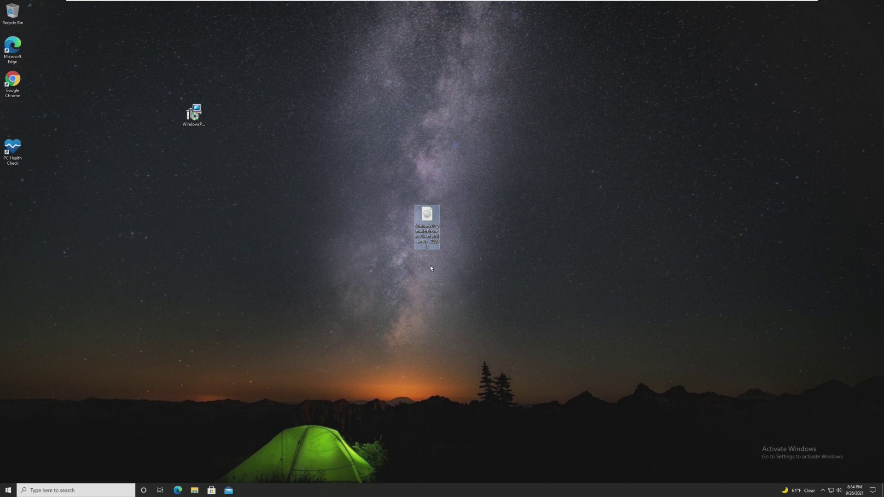
{"action": "double_click", "coordinate": [437, 222]}
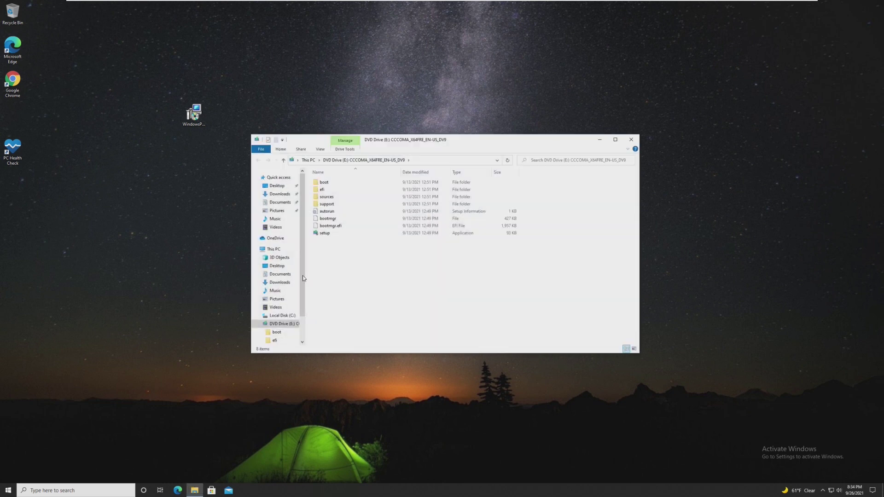
{"action": "left_click", "coordinate": [332, 233]}
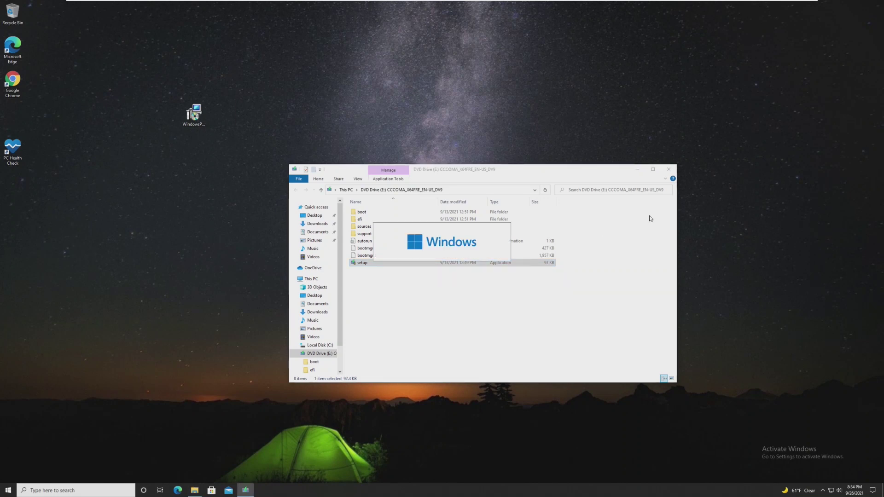
Set Windows 11 Setup to download updates, drivers and optional features
{"action": "left_click", "coordinate": [666, 169]}
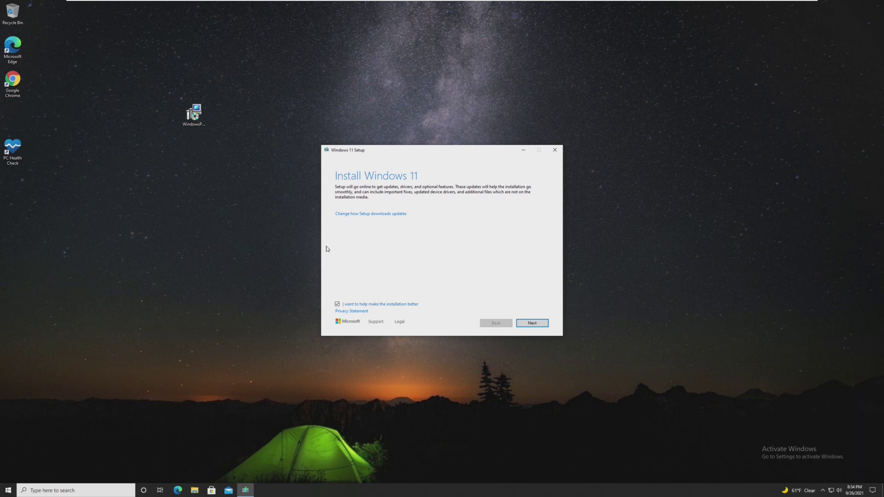
{"action": "left_click", "coordinate": [357, 213]}
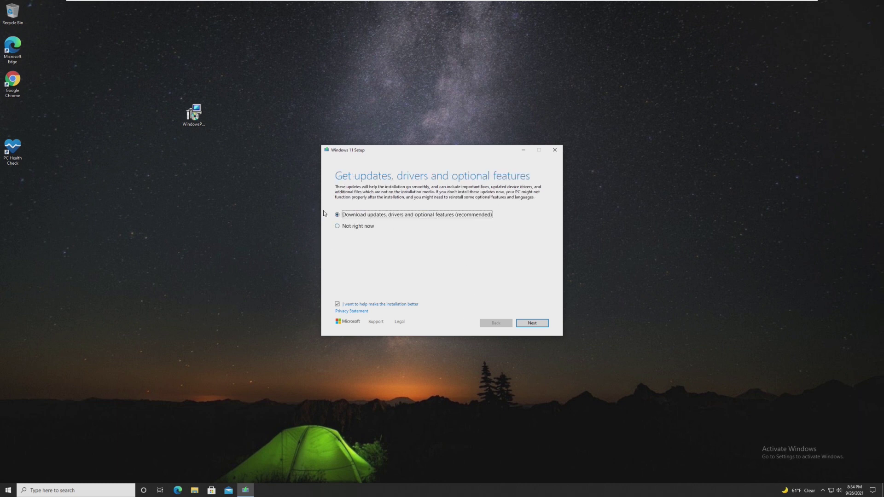
{"action": "left_click", "coordinate": [536, 323]}
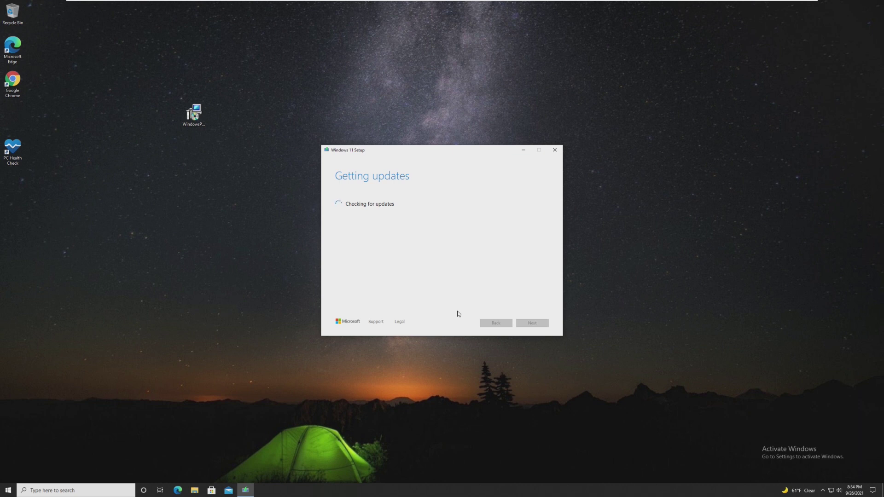
Reposition the Setup window and accept the Windows 11 license terms
{"action": "left_click_drag", "start_coordinate": [380, 151], "coordinate": [337, 281]}
{"action": "left_click_drag", "start_coordinate": [358, 248], "coordinate": [531, 207]}
{"action": "left_click_drag", "start_coordinate": [505, 268], "coordinate": [379, 201]}
{"action": "left_click_drag", "start_coordinate": [380, 281], "coordinate": [398, 276]}
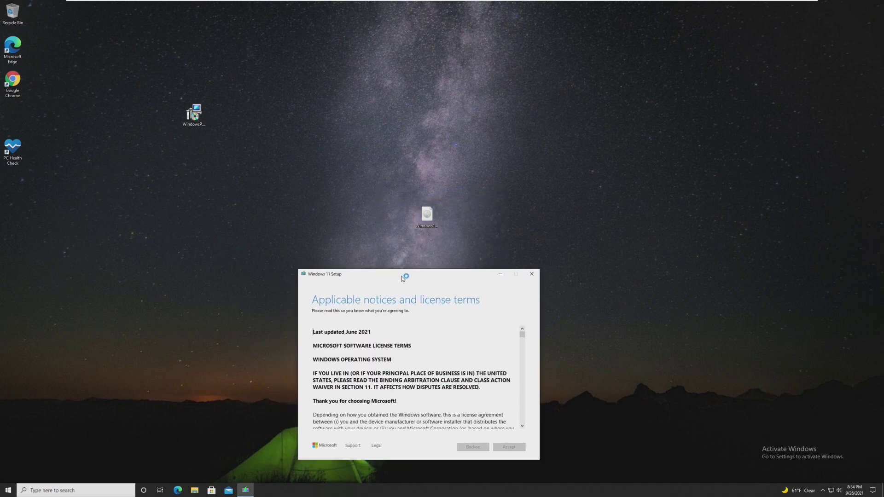
{"action": "left_click_drag", "start_coordinate": [438, 231], "coordinate": [362, 166]}
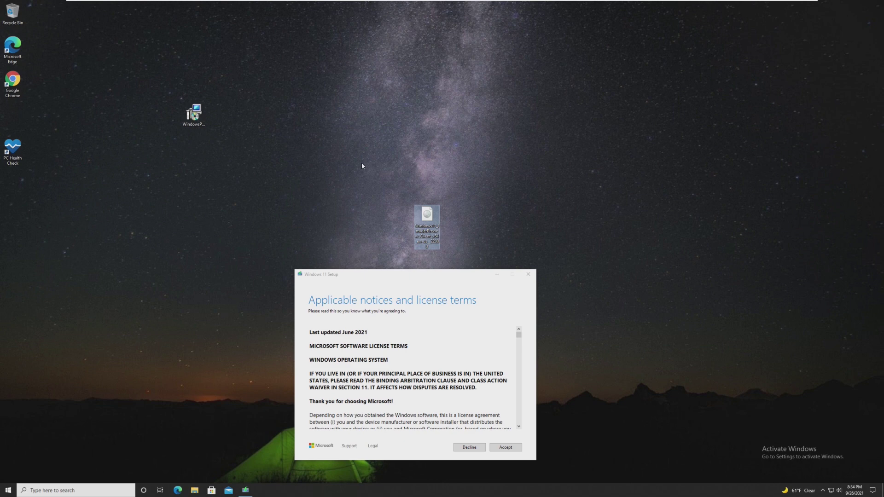
{"action": "left_click_drag", "start_coordinate": [433, 278], "coordinate": [458, 157]}
{"action": "scroll", "coordinate": [507, 257], "scroll_direction": "down", "scroll_amount": 10}
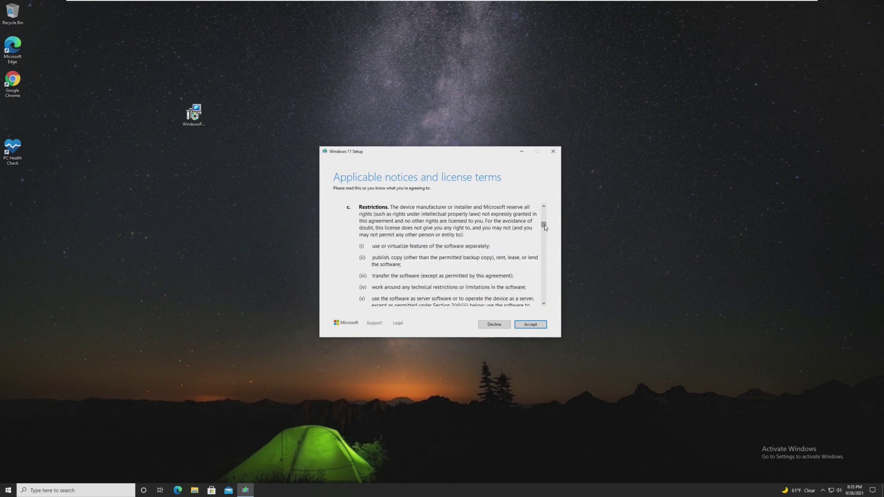
{"action": "left_click_drag", "start_coordinate": [544, 227], "coordinate": [544, 212]}
{"action": "left_click_drag", "start_coordinate": [402, 210], "coordinate": [352, 210]}
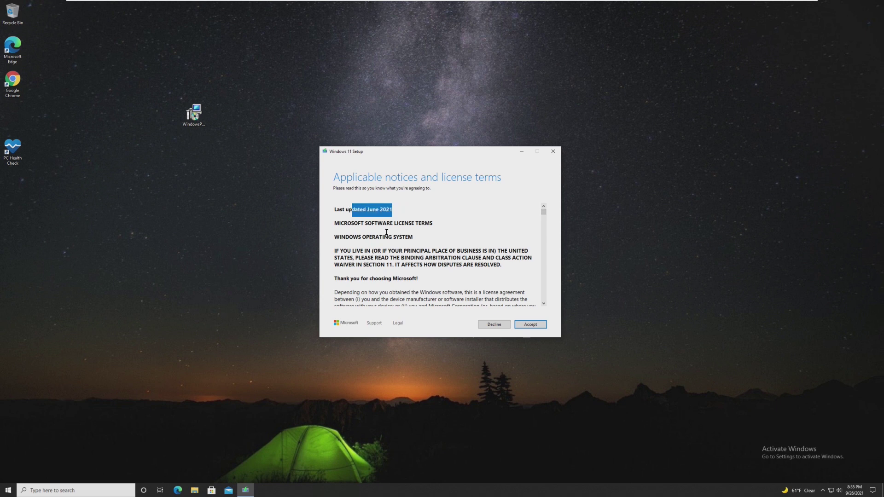
{"action": "left_click", "coordinate": [528, 325]}
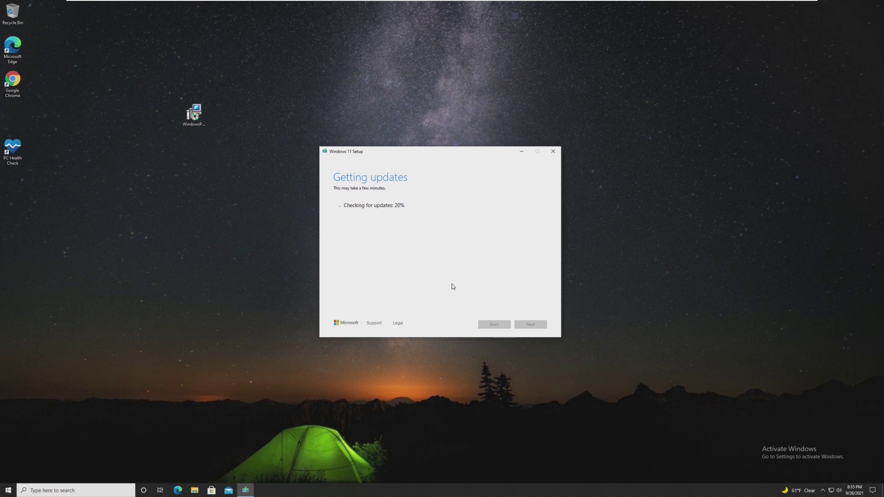
Open and close File Explorer while Setup checks for updates
{"action": "left_click", "coordinate": [194, 490]}
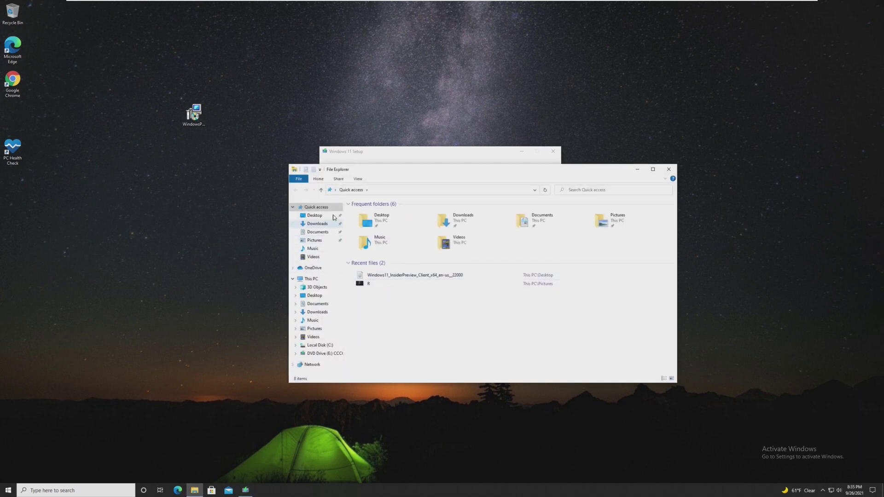
{"action": "left_click", "coordinate": [668, 169]}
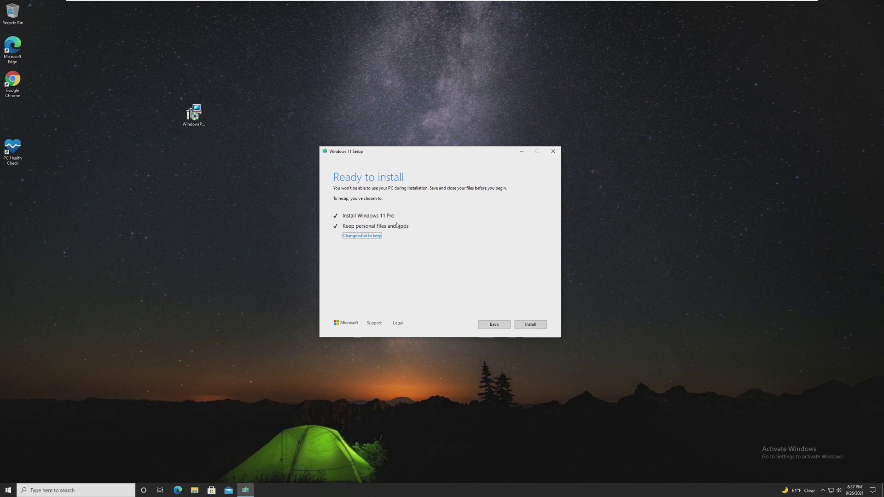
Keep personal files and apps, and start installing Windows 11 Pro
{"action": "left_click", "coordinate": [367, 236]}
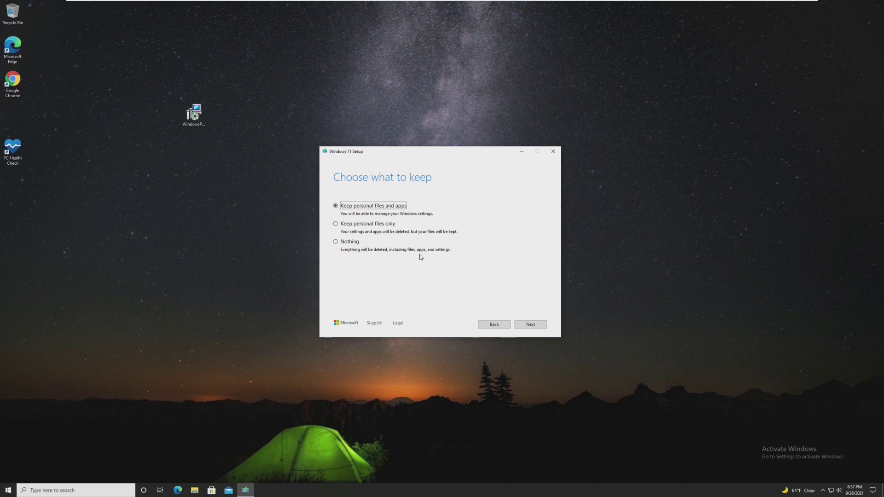
{"action": "left_click", "coordinate": [533, 326]}
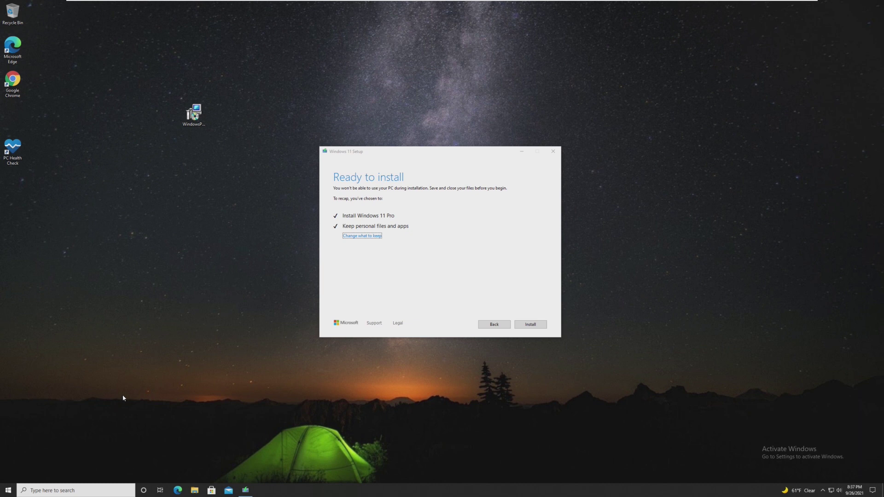
{"action": "left_click", "coordinate": [375, 320]}
{"action": "left_click", "coordinate": [537, 324]}
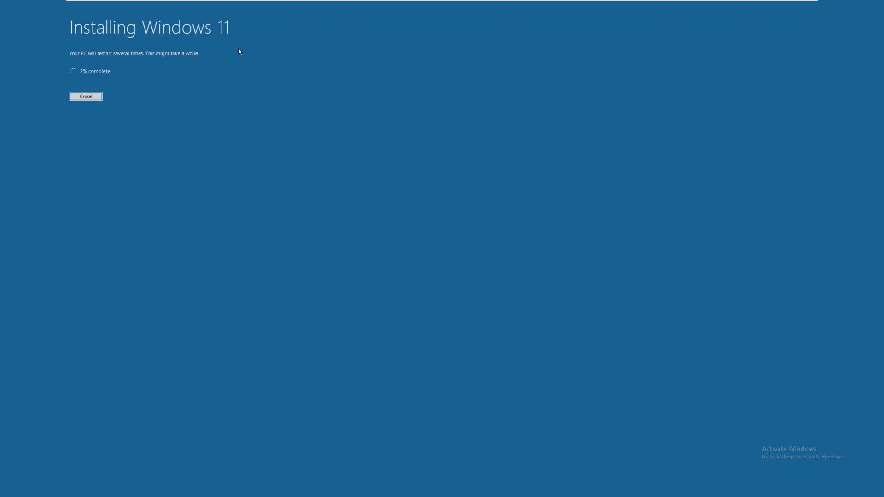
{"action": "key", "text": "super"}
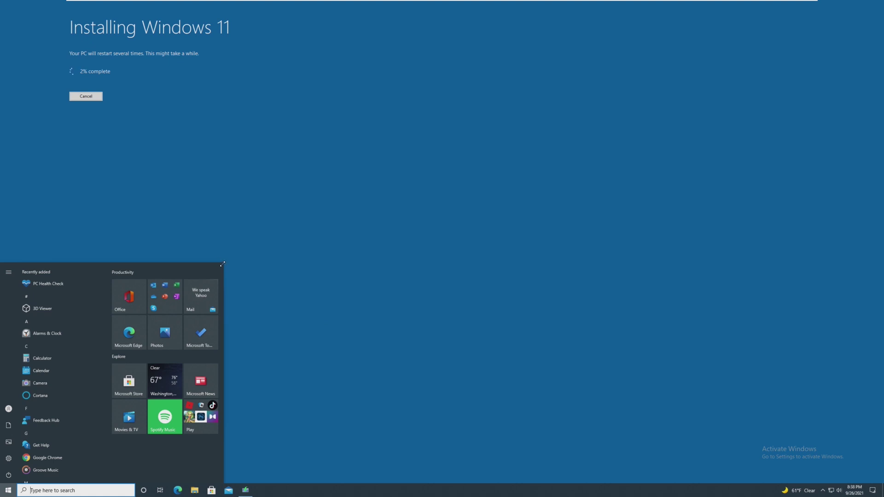
{"action": "left_click_drag", "start_coordinate": [223, 262], "coordinate": [224, 154]}
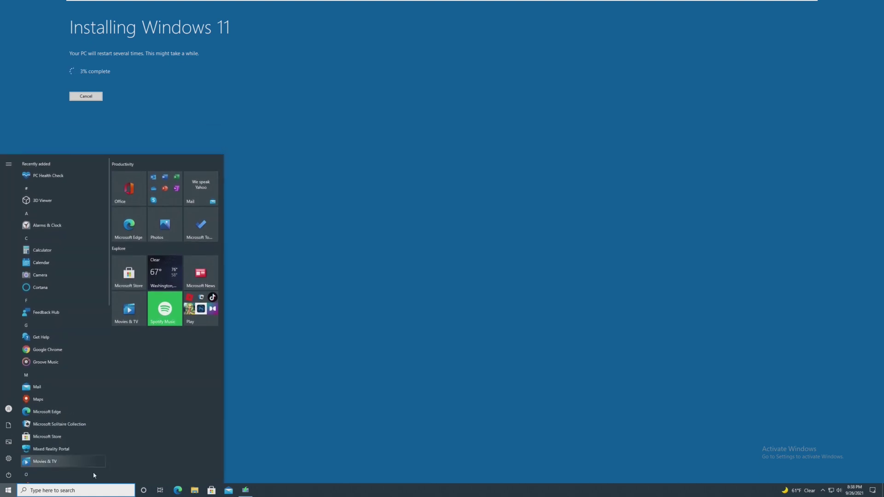
{"action": "key", "text": "super"}
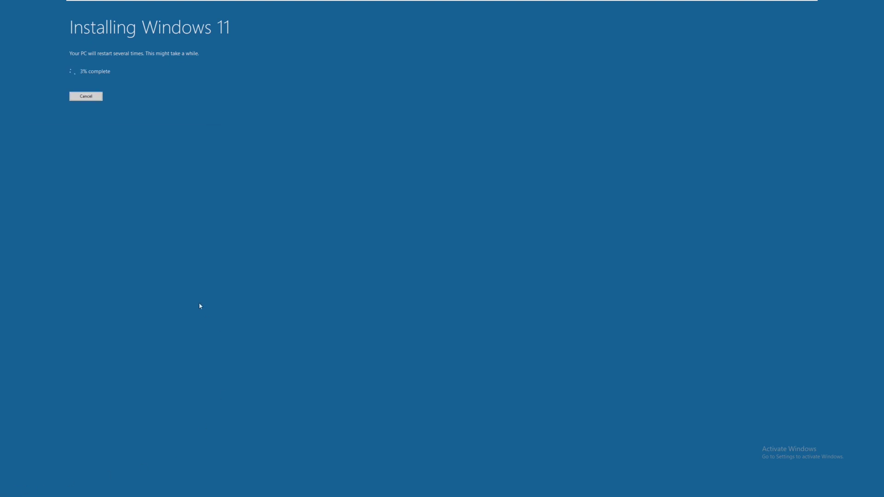
{"action": "key", "text": "super"}
{"action": "key", "text": "super"}
{"action": "key", "text": "super"}
{"action": "left_click", "coordinate": [202, 491]}
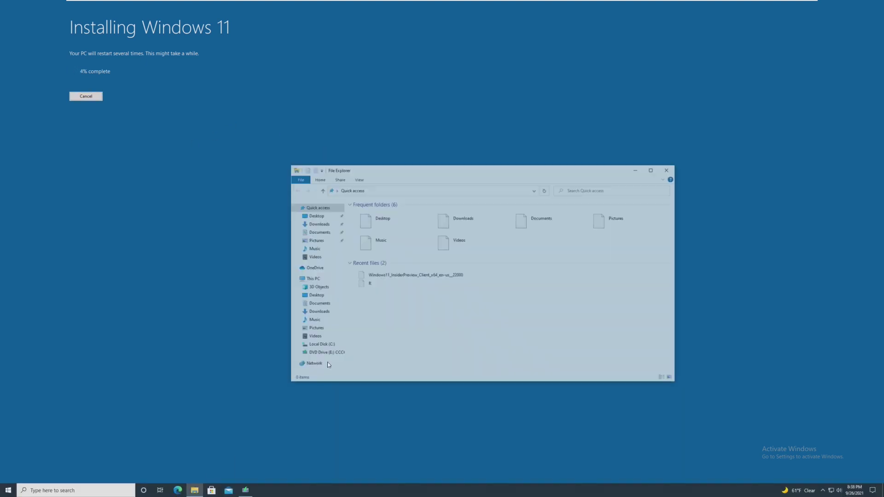
{"action": "left_click", "coordinate": [668, 170]}
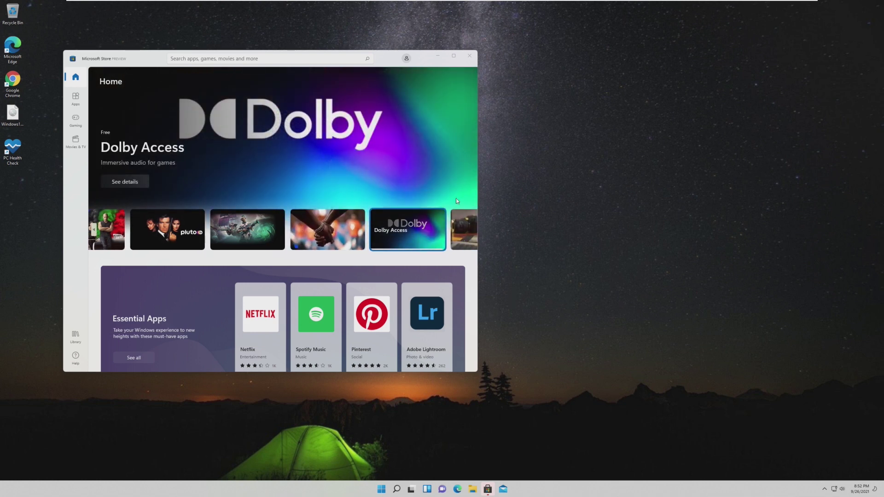
Move the Microsoft Store window to the centre and close it
{"action": "left_click_drag", "start_coordinate": [386, 61], "coordinate": [573, 109]}
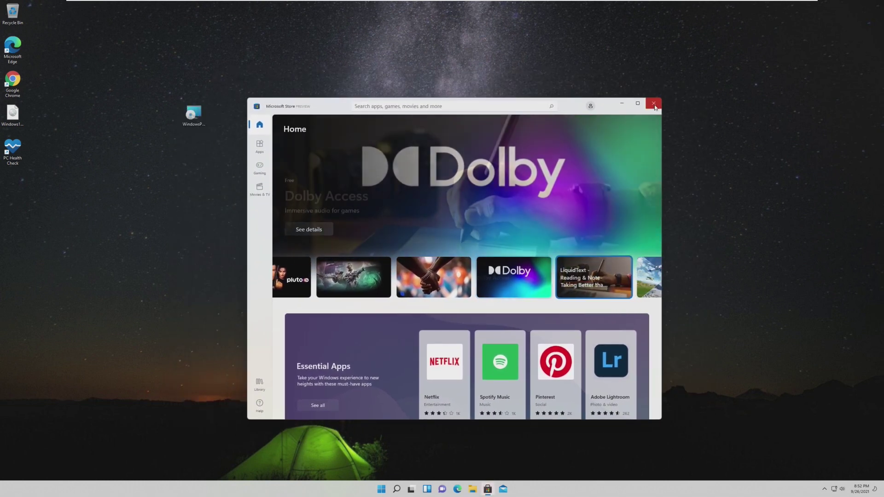
{"action": "left_click", "coordinate": [654, 104]}
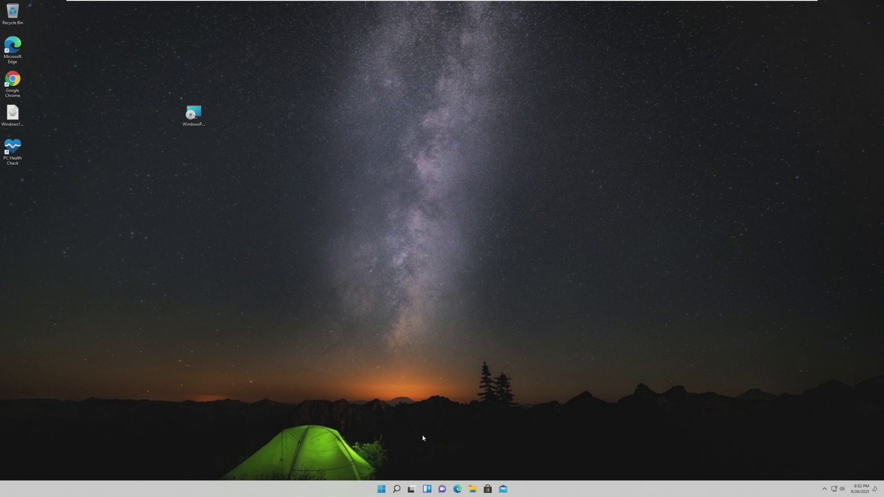
{"action": "left_click", "coordinate": [381, 488]}
Open Settings and browse Personalization through to the Themes page
{"action": "left_click", "coordinate": [525, 285]}
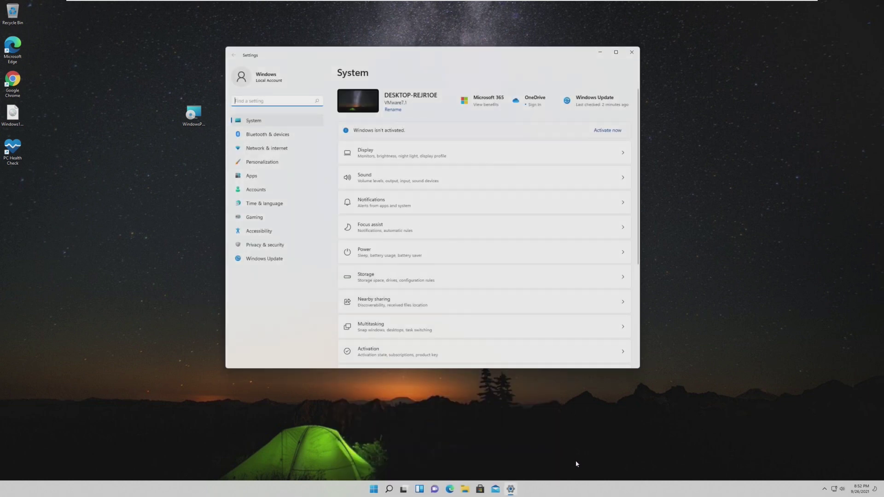
{"action": "key", "text": "super"}
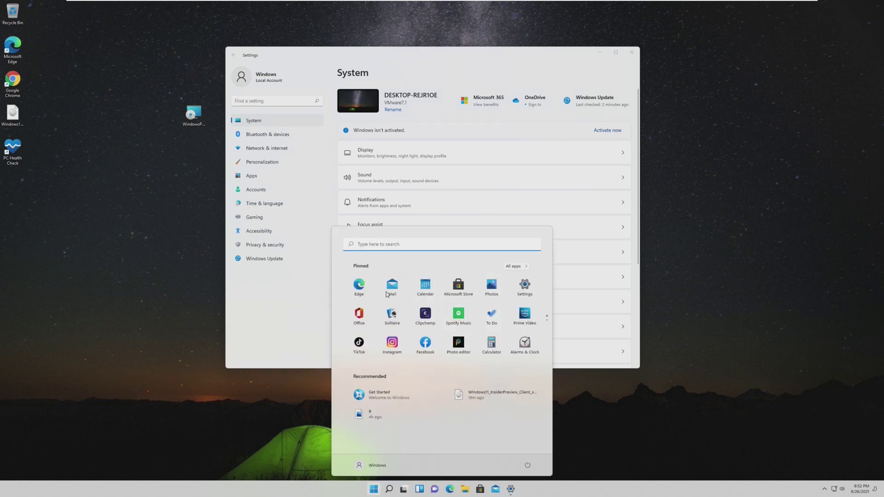
{"action": "left_click", "coordinate": [260, 324]}
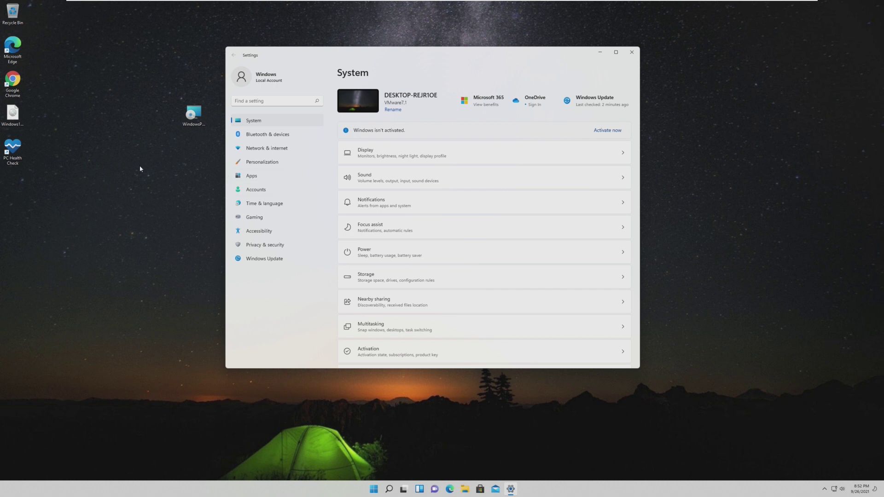
{"action": "left_click", "coordinate": [271, 162]}
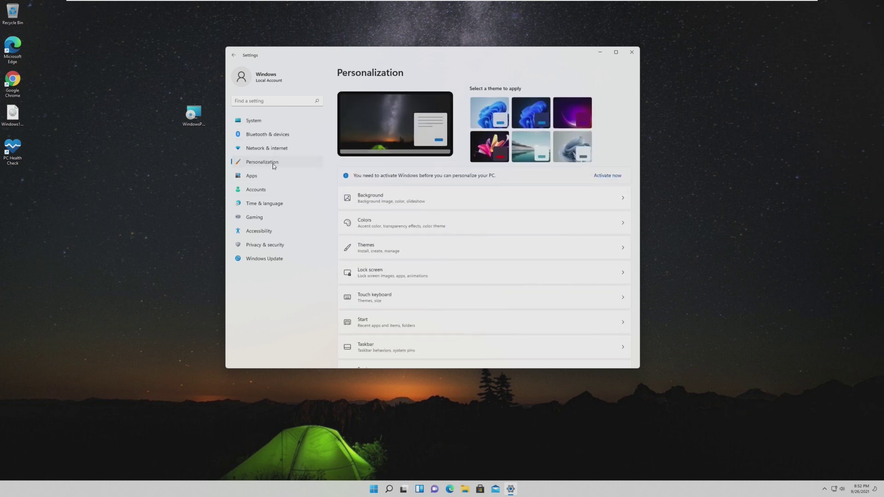
{"action": "left_click", "coordinate": [395, 215]}
{"action": "key", "text": "alt+Left"}
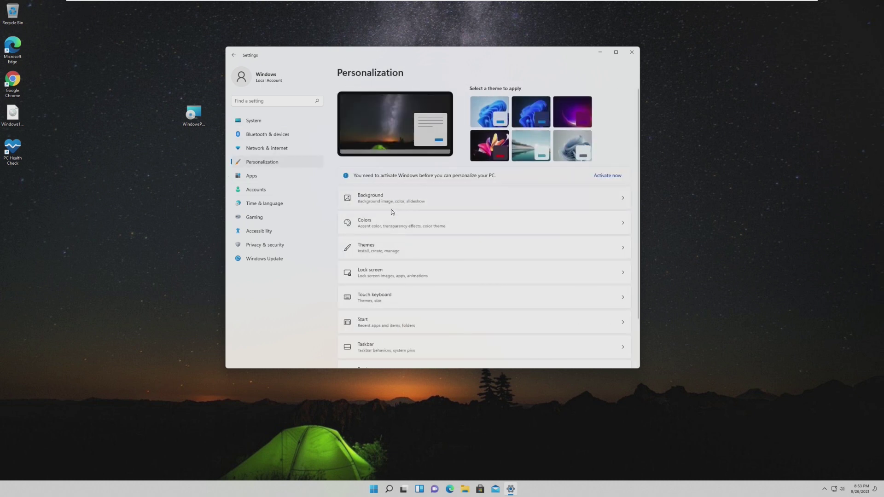
{"action": "left_click", "coordinate": [393, 251]}
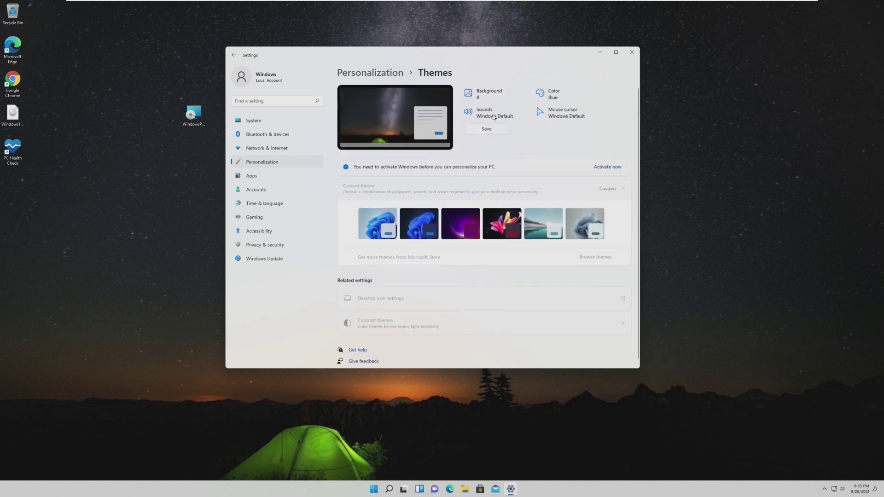
Check activation, showing Windows 11 Pro not active, then close Settings
{"action": "left_click", "coordinate": [607, 168]}
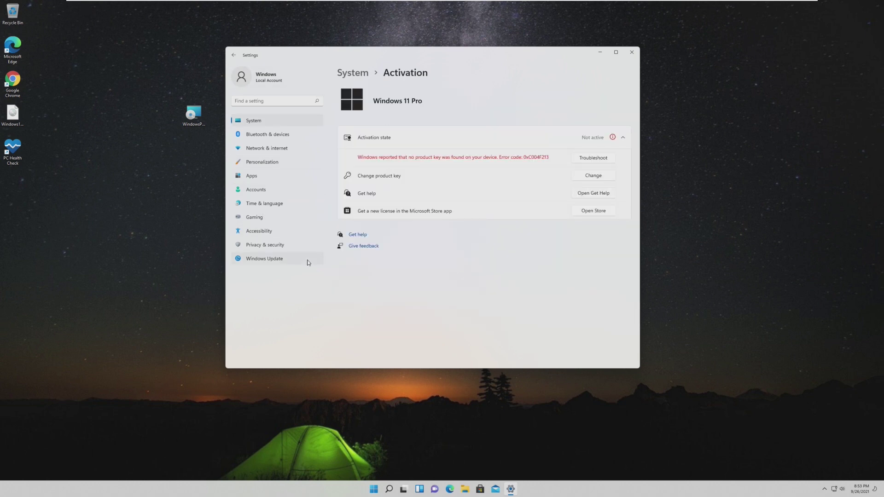
{"action": "left_click", "coordinate": [631, 52]}
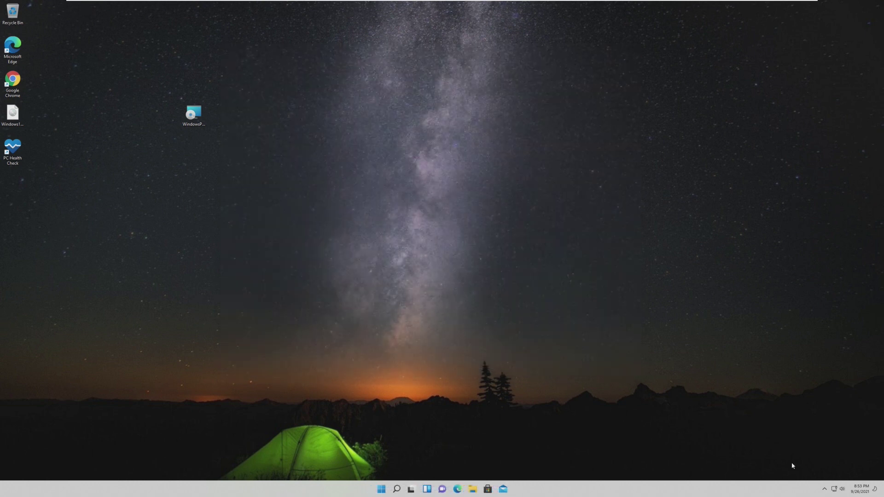
{"action": "left_click", "coordinate": [837, 488]}
Launch Device Manager from a Start search for 'device' and enlarge its window
{"action": "left_click", "coordinate": [289, 478]}
{"action": "left_click", "coordinate": [380, 489]}
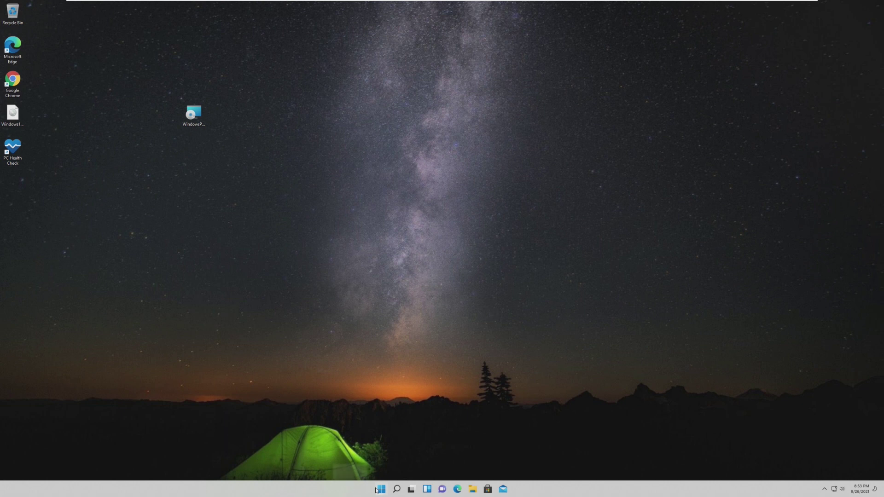
{"action": "type", "text": "device"}
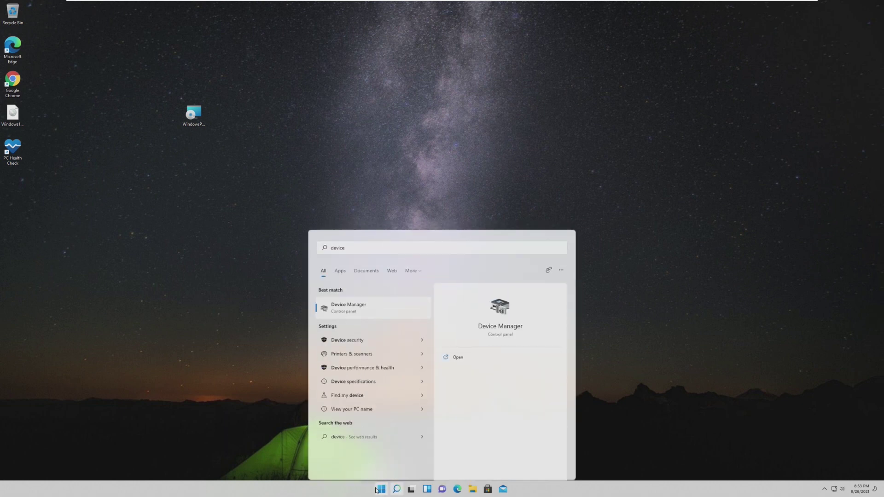
{"action": "key", "text": "Return"}
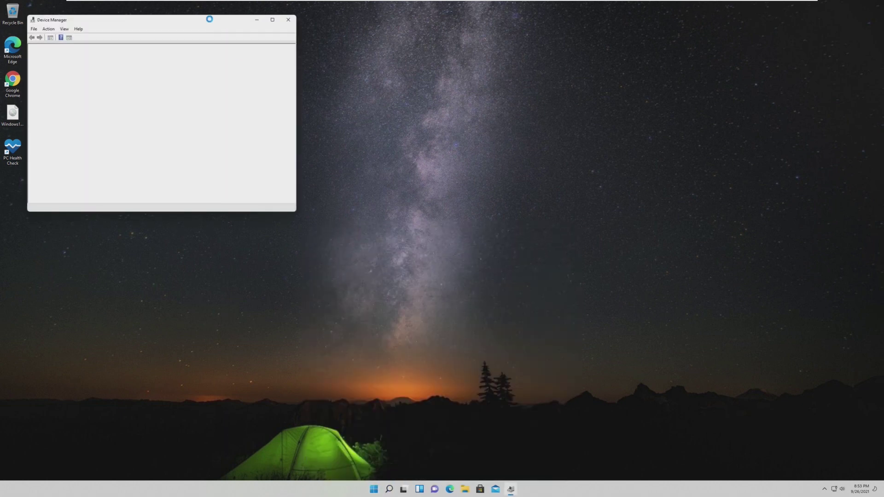
{"action": "left_click_drag", "start_coordinate": [210, 18], "coordinate": [453, 81]}
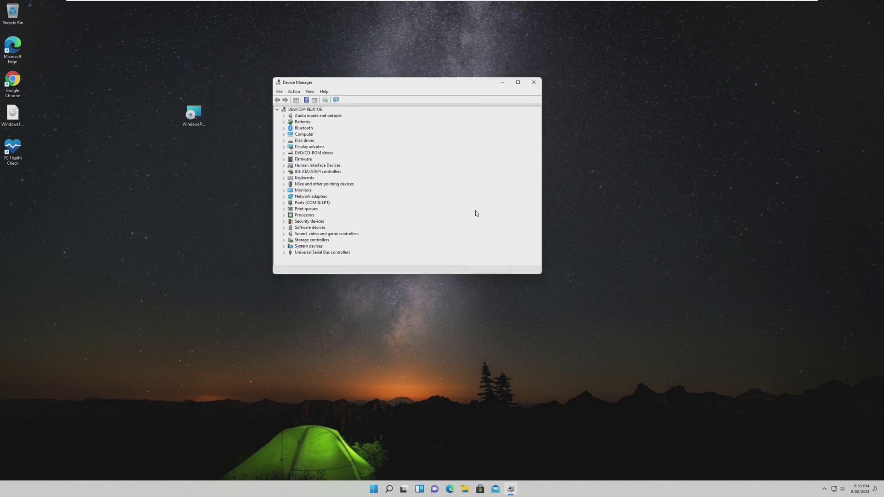
{"action": "left_click_drag", "start_coordinate": [543, 274], "coordinate": [683, 290]}
{"action": "left_click_drag", "start_coordinate": [543, 275], "coordinate": [554, 366]}
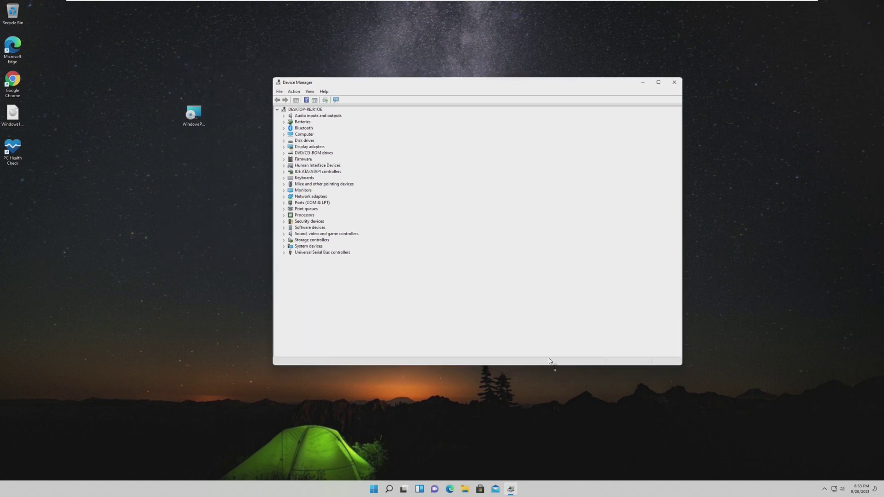
Expand categories from Universal Serial Bus controllers through Monitors, including Processors and Security devices
{"action": "left_click", "coordinate": [284, 253]}
{"action": "left_click", "coordinate": [284, 246]}
{"action": "scroll", "coordinate": [282, 226], "scroll_direction": "down", "scroll_amount": 2}
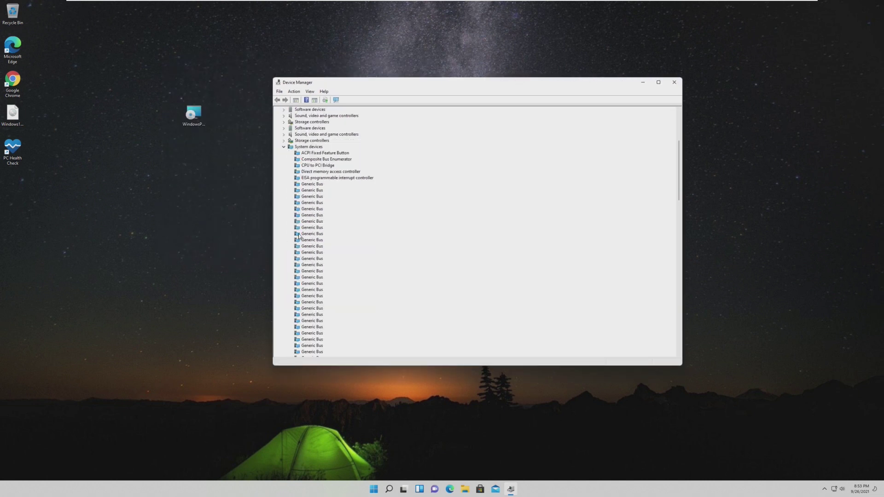
{"action": "left_click", "coordinate": [283, 196]}
{"action": "scroll", "coordinate": [285, 196], "scroll_direction": "up", "scroll_amount": 2}
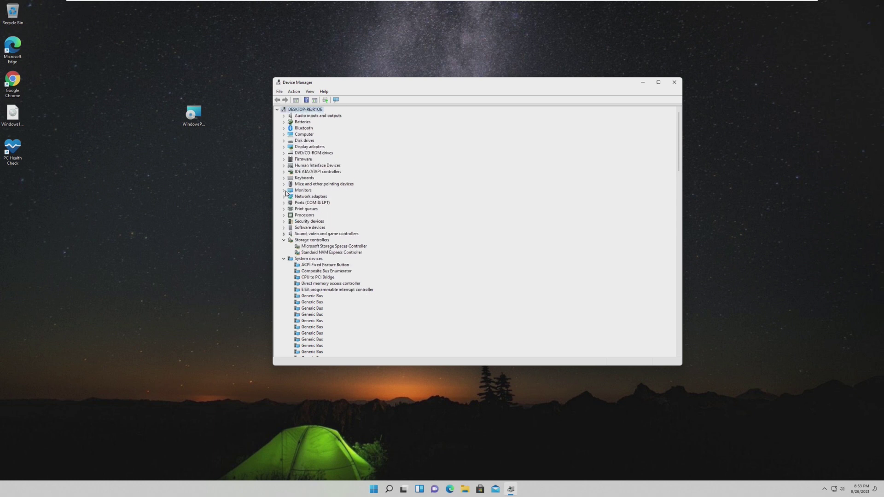
{"action": "left_click", "coordinate": [284, 233]}
{"action": "left_click", "coordinate": [283, 228]}
{"action": "left_click", "coordinate": [284, 221]}
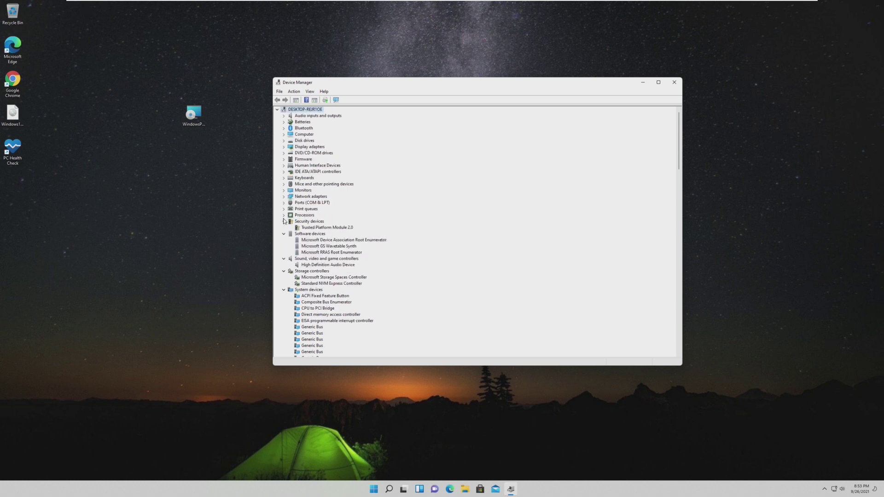
{"action": "left_click", "coordinate": [284, 215]}
{"action": "left_click", "coordinate": [284, 209]}
{"action": "left_click", "coordinate": [283, 202]}
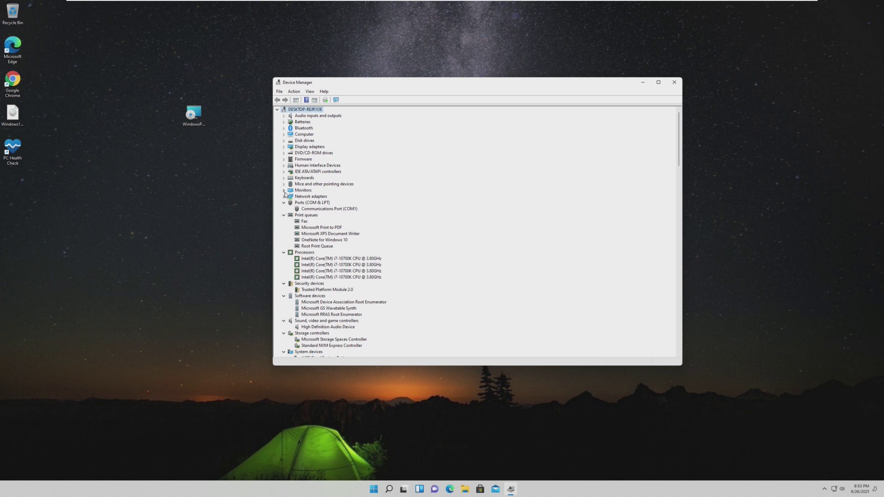
{"action": "left_click", "coordinate": [284, 190]}
Expand the remaining categories, Mice through Audio inputs and outputs, then close Device Manager
{"action": "left_click", "coordinate": [284, 184]}
{"action": "left_click", "coordinate": [284, 178]}
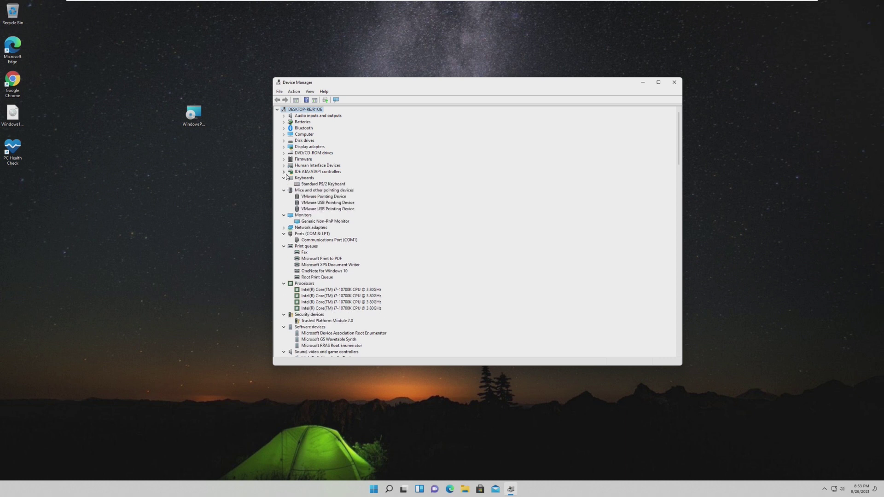
{"action": "left_click", "coordinate": [283, 172]}
{"action": "left_click", "coordinate": [283, 166]}
{"action": "left_click", "coordinate": [284, 159]}
{"action": "left_click", "coordinate": [283, 153]}
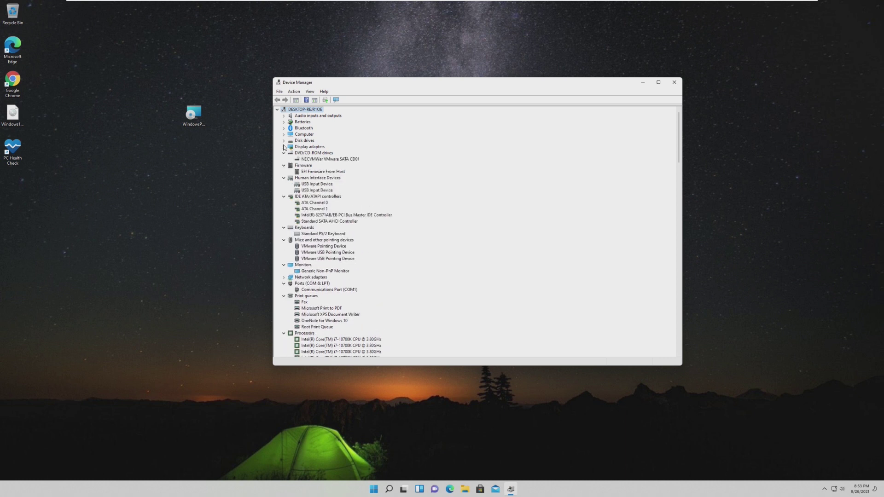
{"action": "left_click", "coordinate": [283, 146]}
{"action": "left_click", "coordinate": [284, 140]}
{"action": "left_click", "coordinate": [284, 134]}
{"action": "left_click", "coordinate": [284, 128]}
{"action": "left_click", "coordinate": [283, 121]}
{"action": "left_click", "coordinate": [283, 115]}
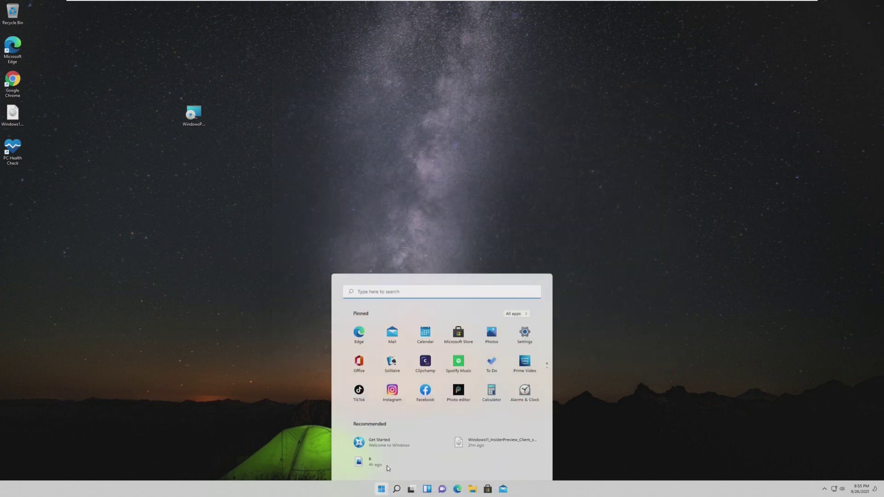
{"action": "left_click_drag", "start_coordinate": [176, 158], "coordinate": [238, 442]}
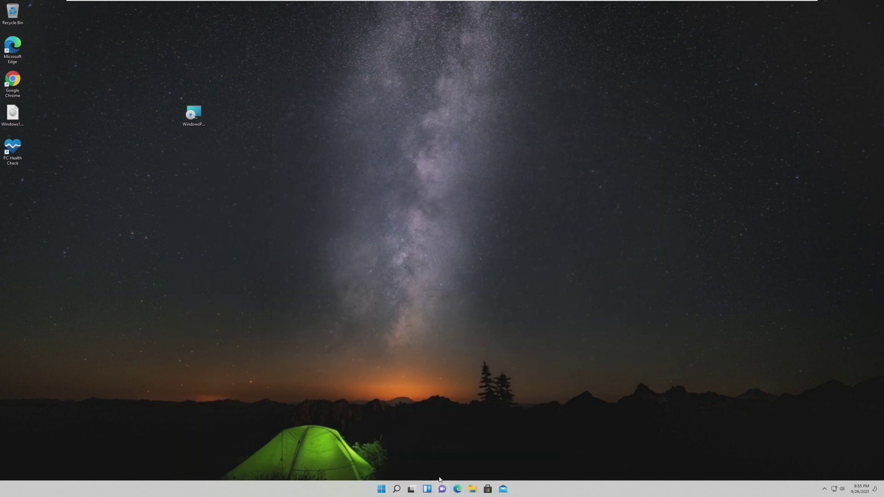
Confirm Windows 11 Version 21H2 (OS Build 22000.194) via winver, then open Teams Chat
{"action": "key", "text": "super+r"}
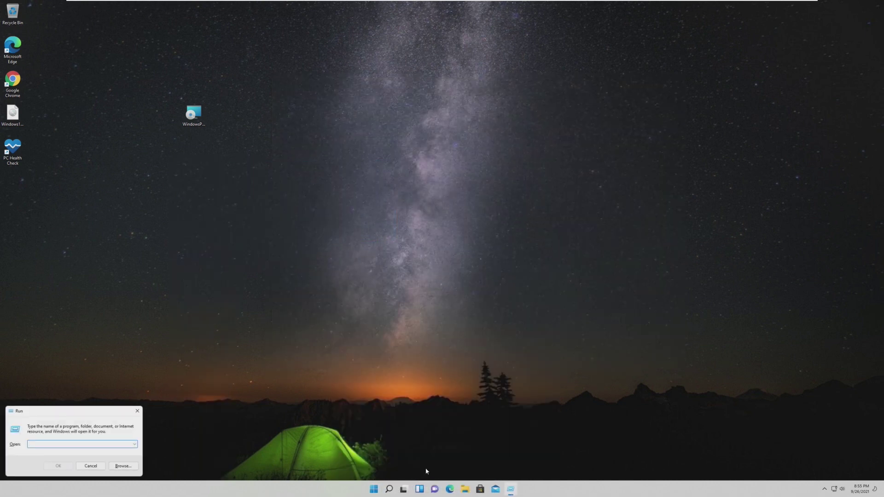
{"action": "type", "text": "winver"}
{"action": "key", "text": "Return"}
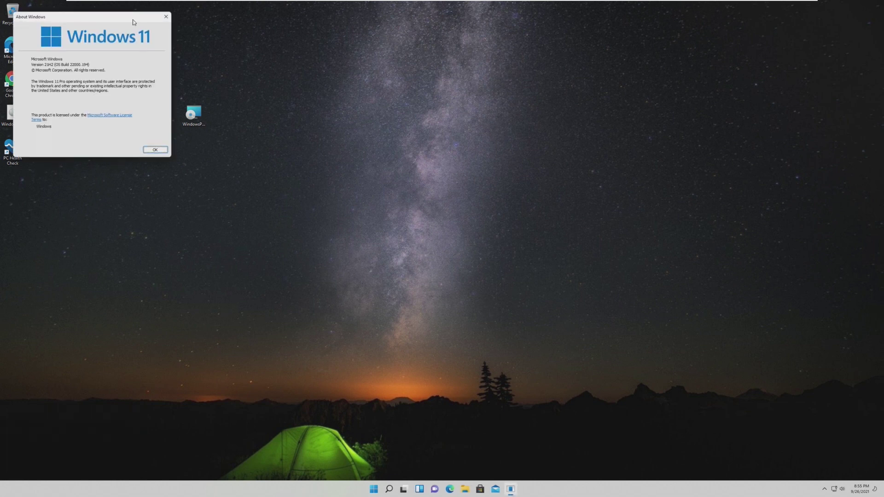
{"action": "left_click_drag", "start_coordinate": [133, 19], "coordinate": [495, 217]}
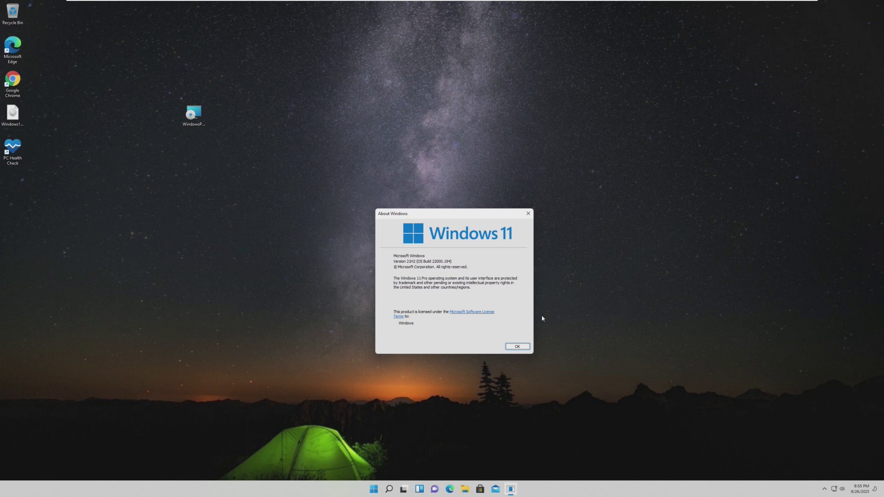
{"action": "left_click", "coordinate": [513, 347]}
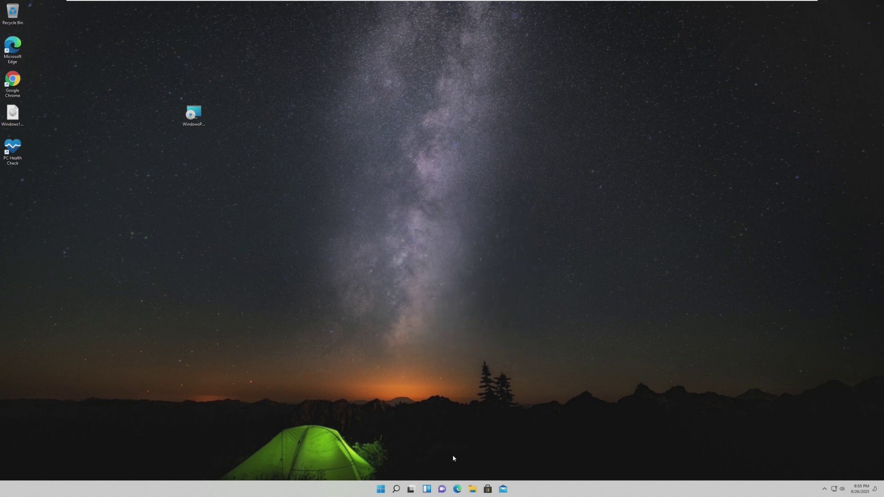
{"action": "left_click", "coordinate": [442, 489]}
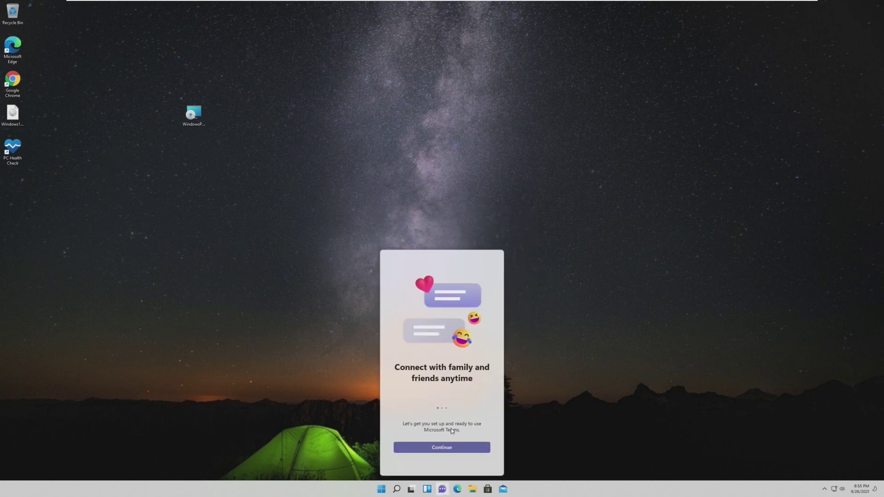